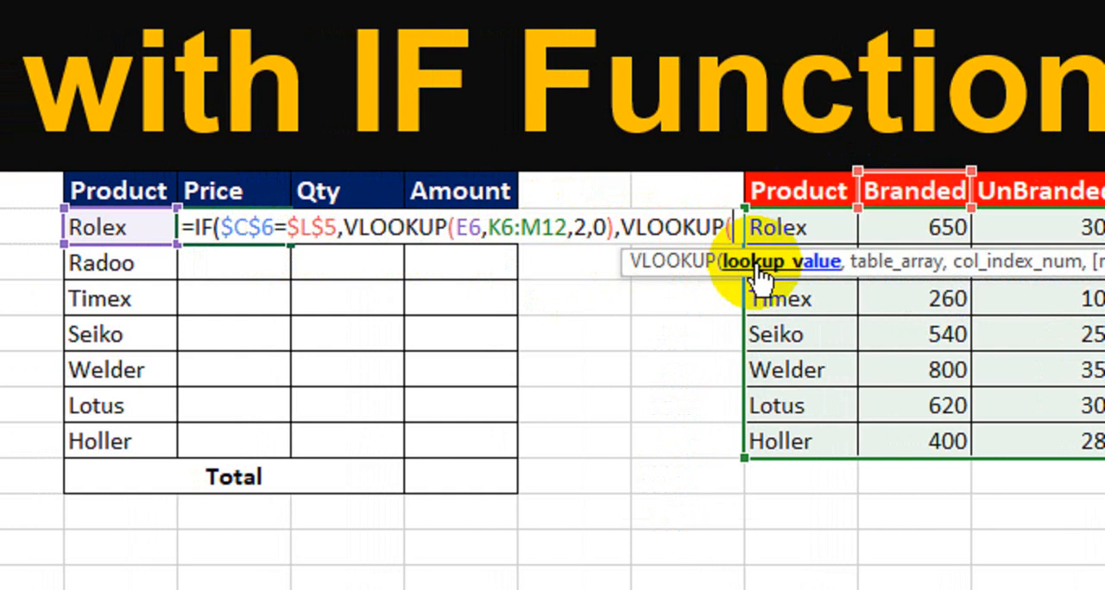
# Step: Supply lookup value E6 and table range K6:M12 to the second VLOOKUP in the Rolex price formula
pyautogui.click(122, 227)
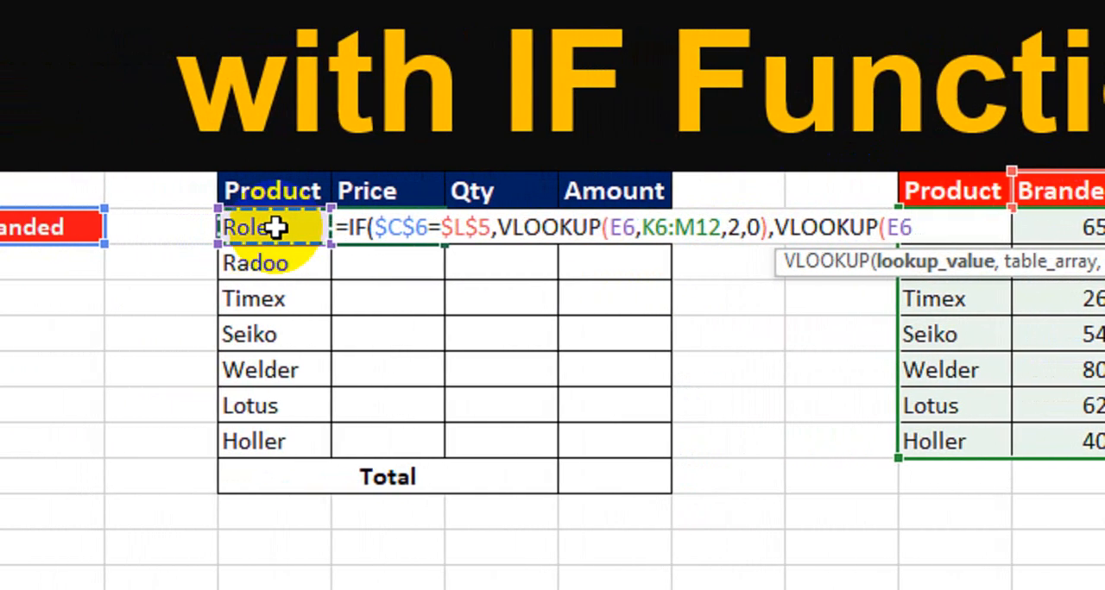
pyautogui.write(',')
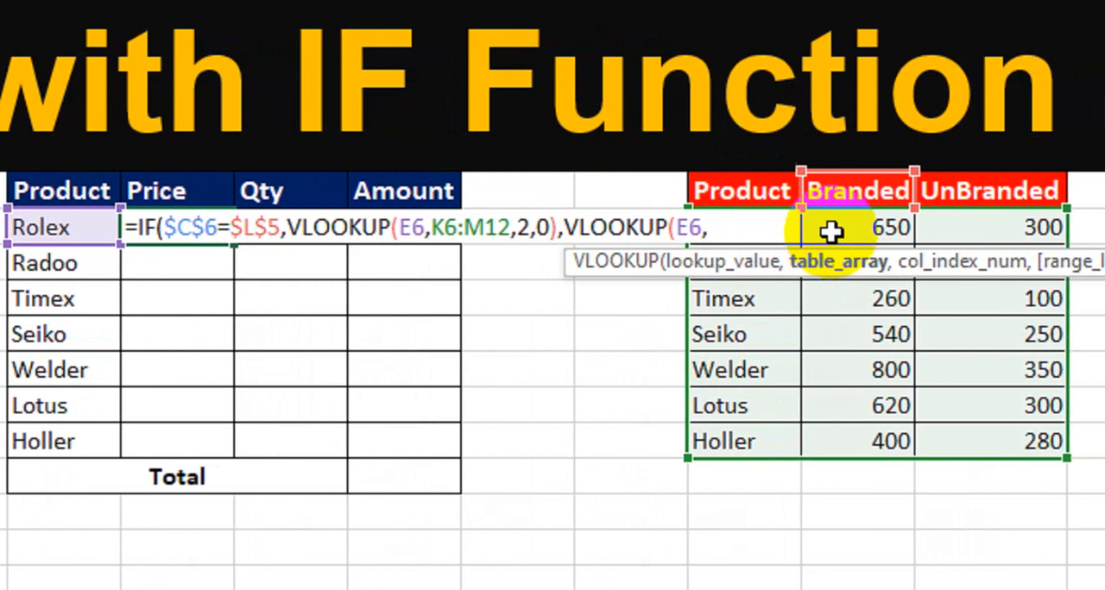
pyautogui.click(829, 229)
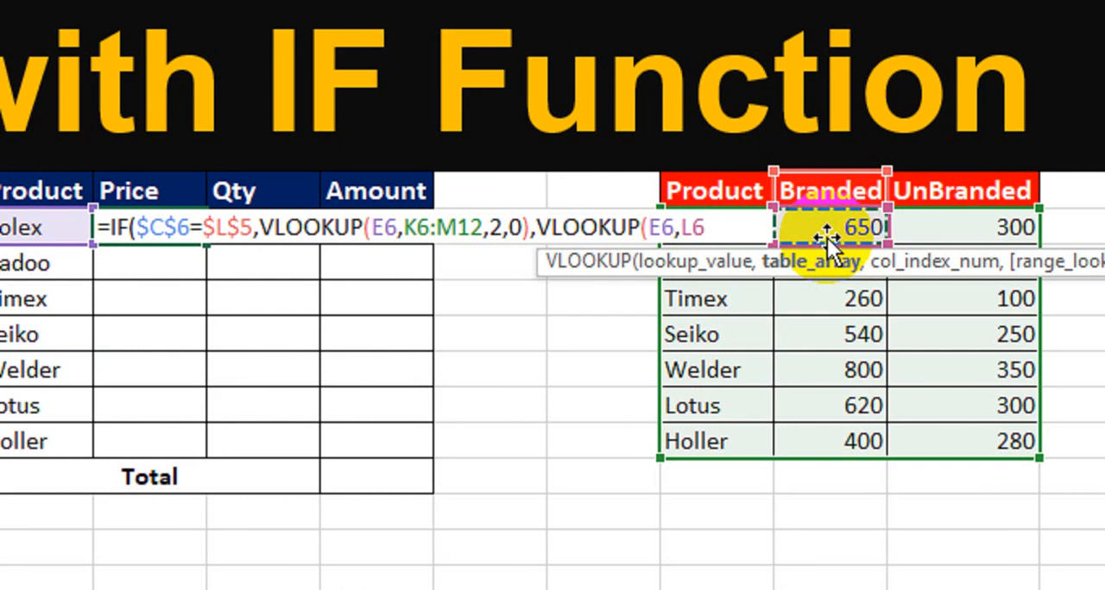
pyautogui.press('Left')
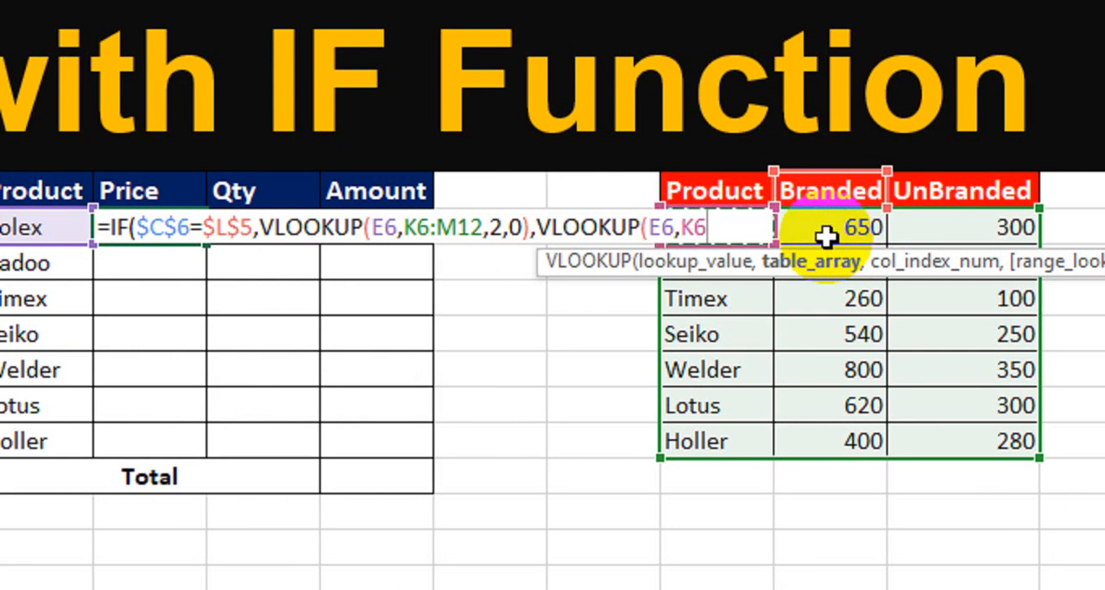
pyautogui.hotkey('shift', 'Right')
pyautogui.hotkey('shift', 'Down')
pyautogui.hotkey('shift', 'Right')
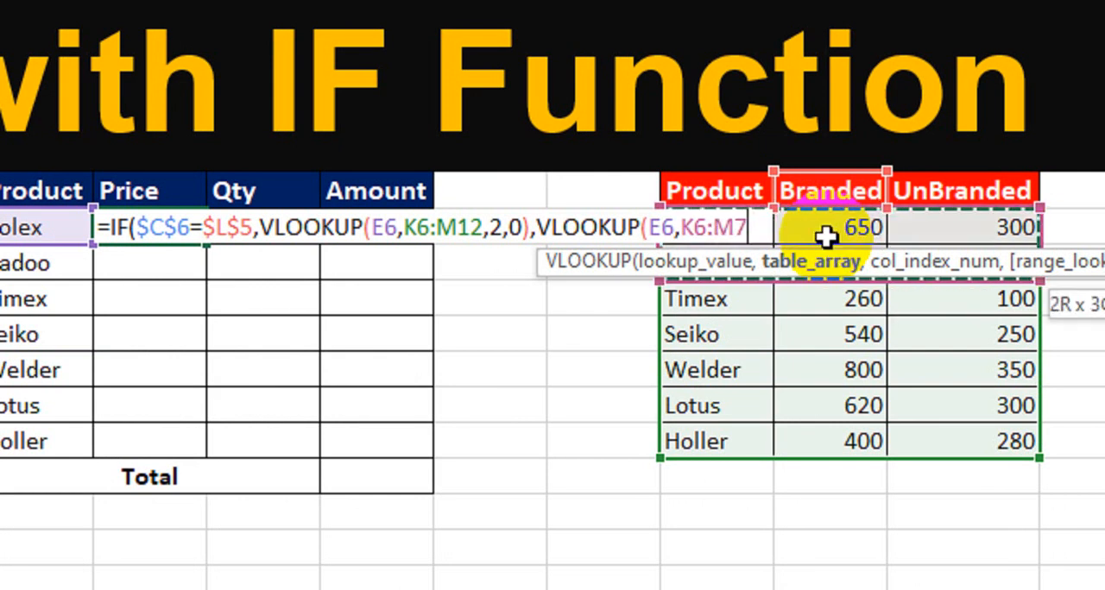
pyautogui.hotkey('shift', 'Down')
pyautogui.hotkey('shift', 'Down')
pyautogui.hotkey('shift', 'Down')
pyautogui.hotkey('shift', 'Down')
pyautogui.hotkey('shift', 'Down')
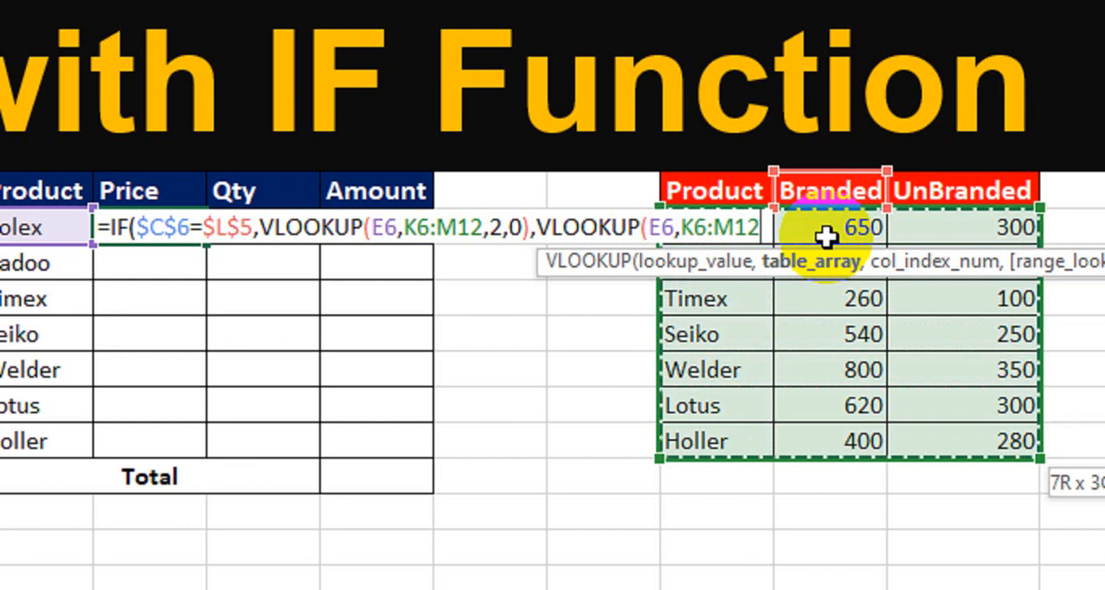
pyautogui.write(',')
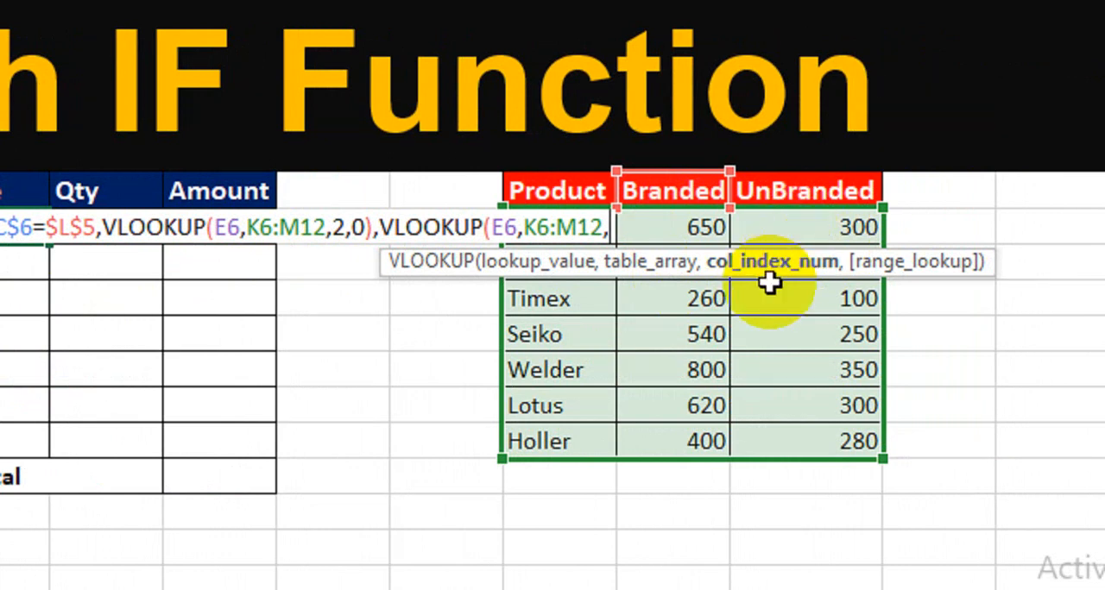
# Step: Complete the second VLOOKUP with column index 3 and match type 0, and enter the Rolex price formula
pyautogui.write('3')
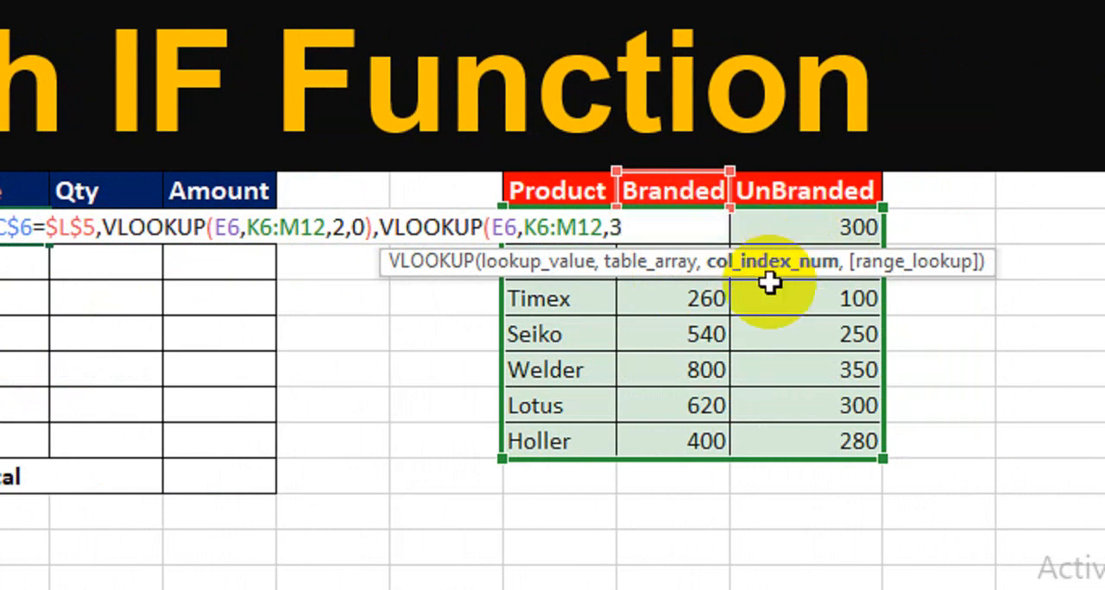
pyautogui.write(',0')
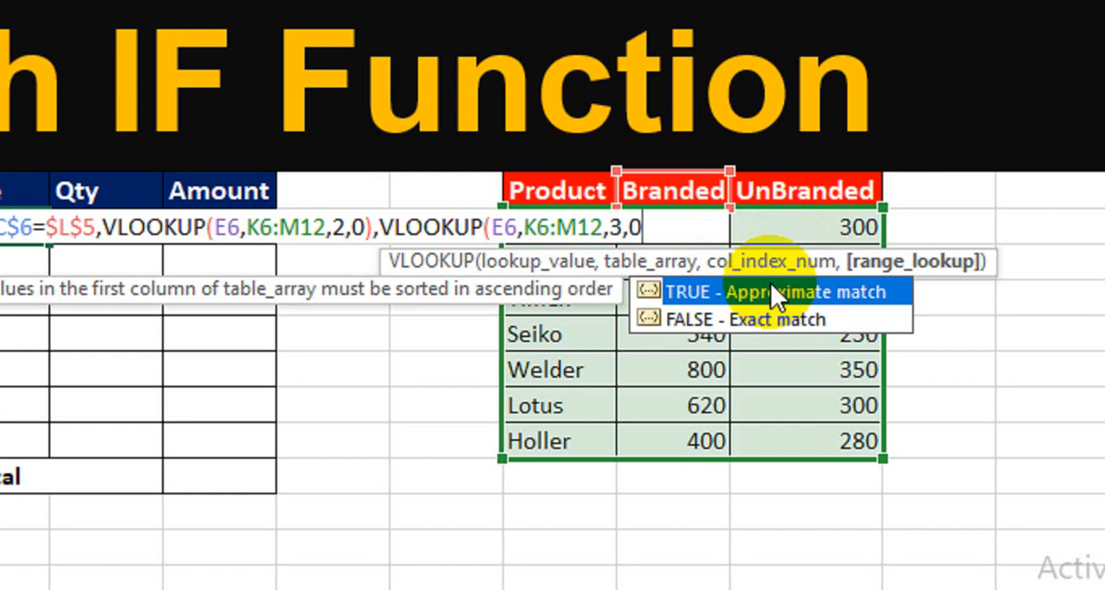
pyautogui.write(')')
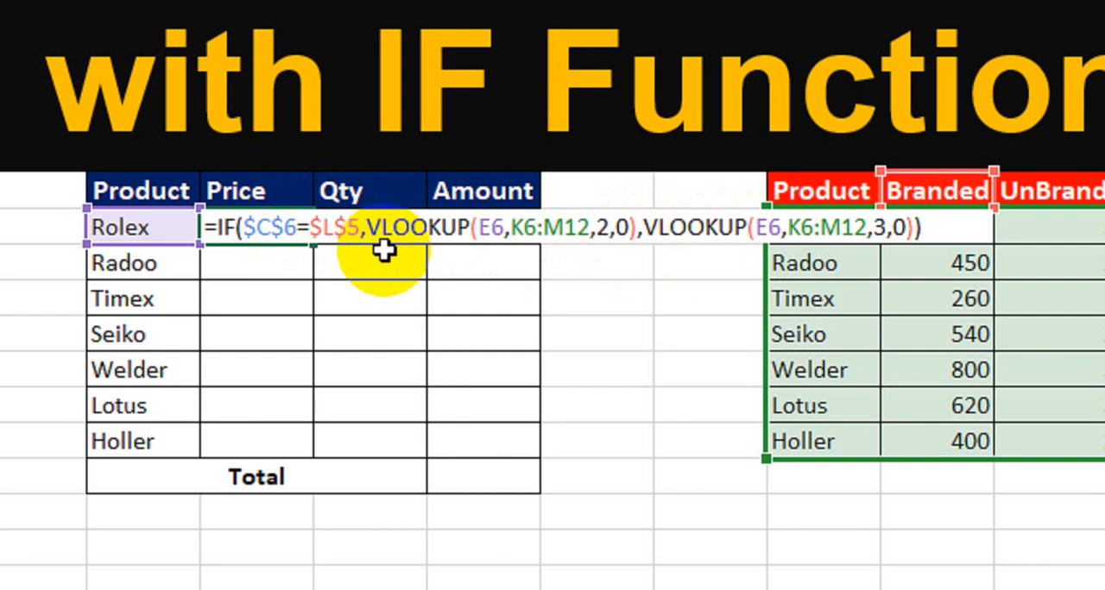
pyautogui.press('Return')
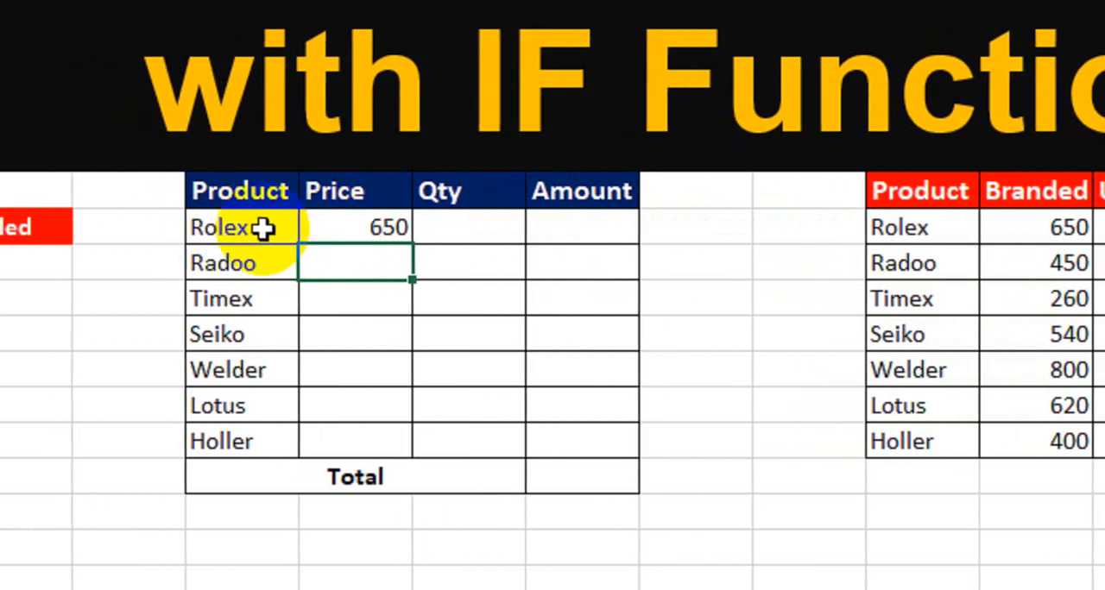
# Step: Check the Rolex prices in the lookup table and set the product type in C6 to UnBranded
pyautogui.click(323, 241)
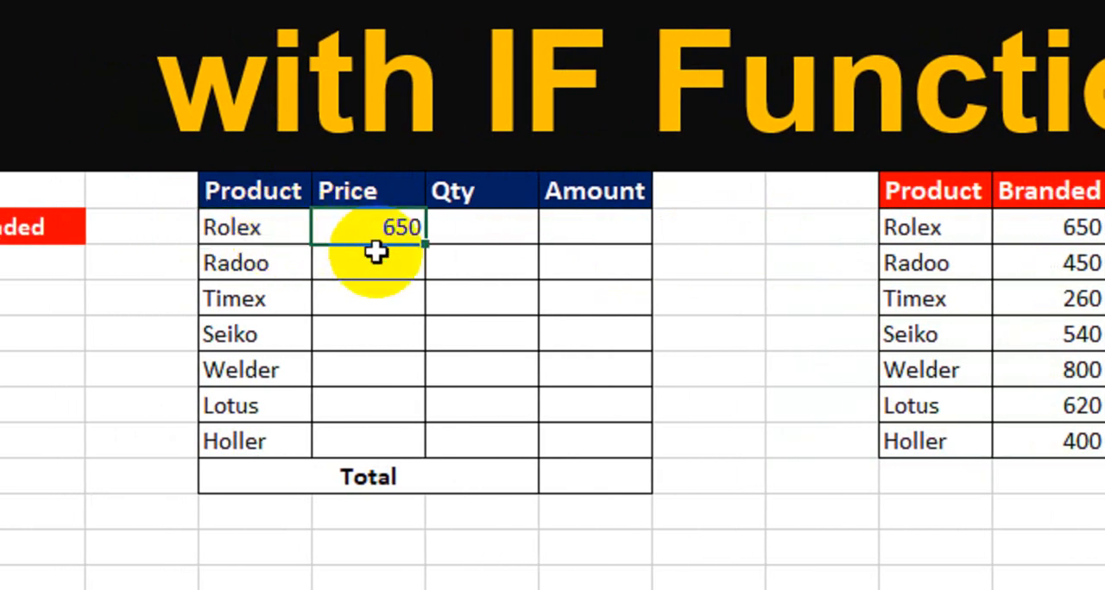
pyautogui.click(1088, 232)
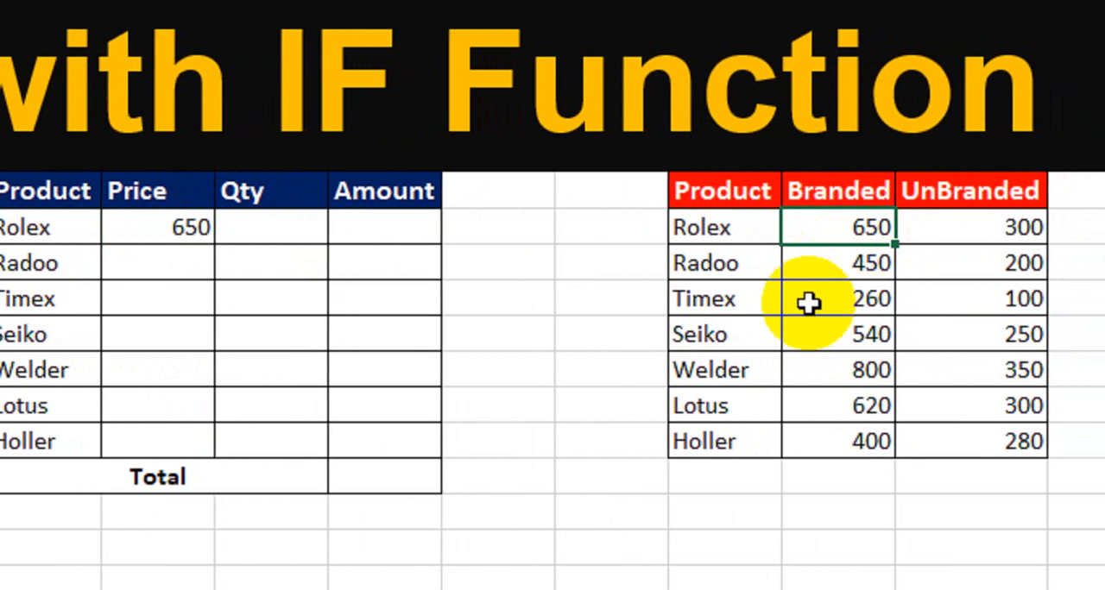
pyautogui.click(945, 228)
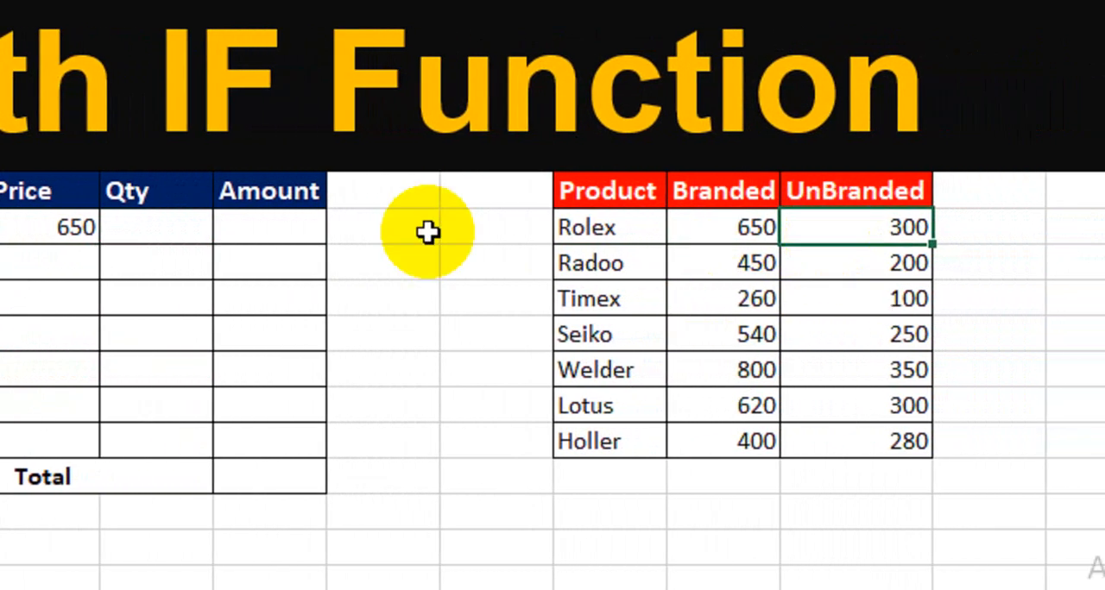
pyautogui.click(66, 229)
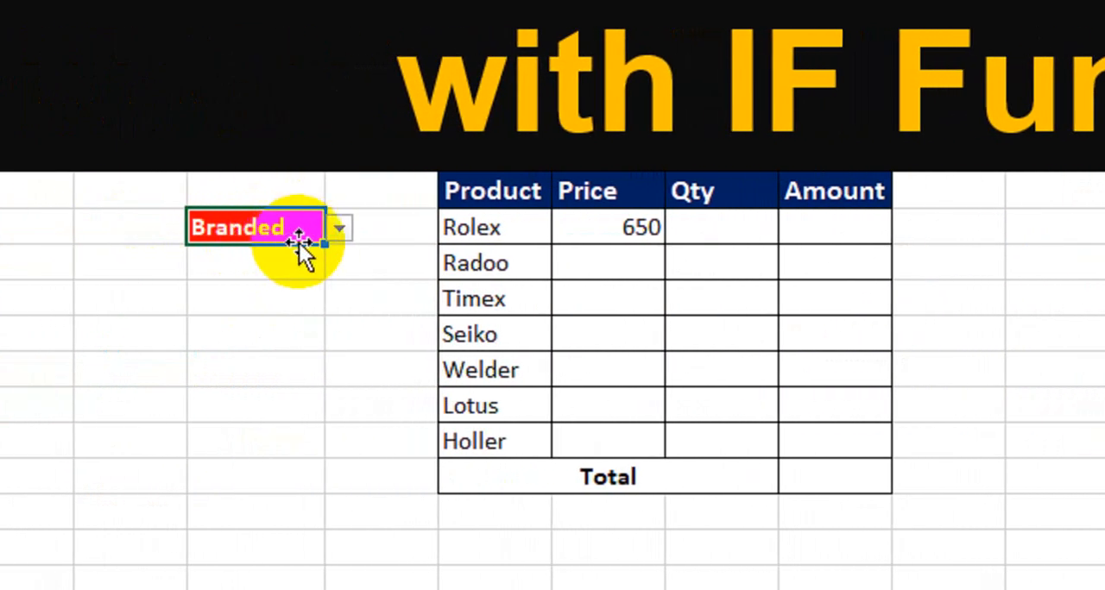
pyautogui.click(339, 227)
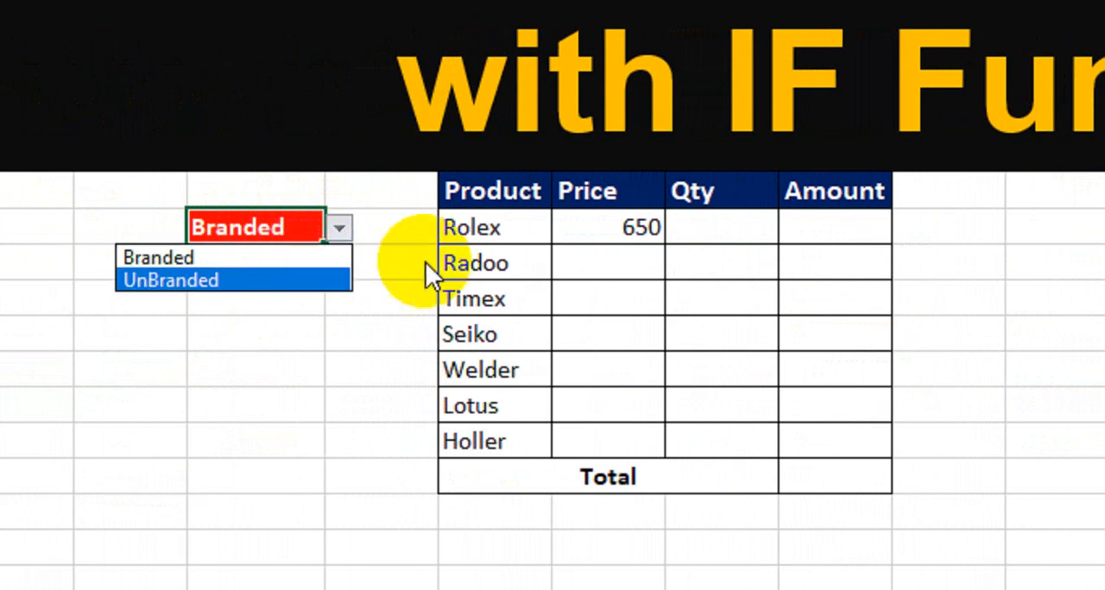
pyautogui.click(298, 278)
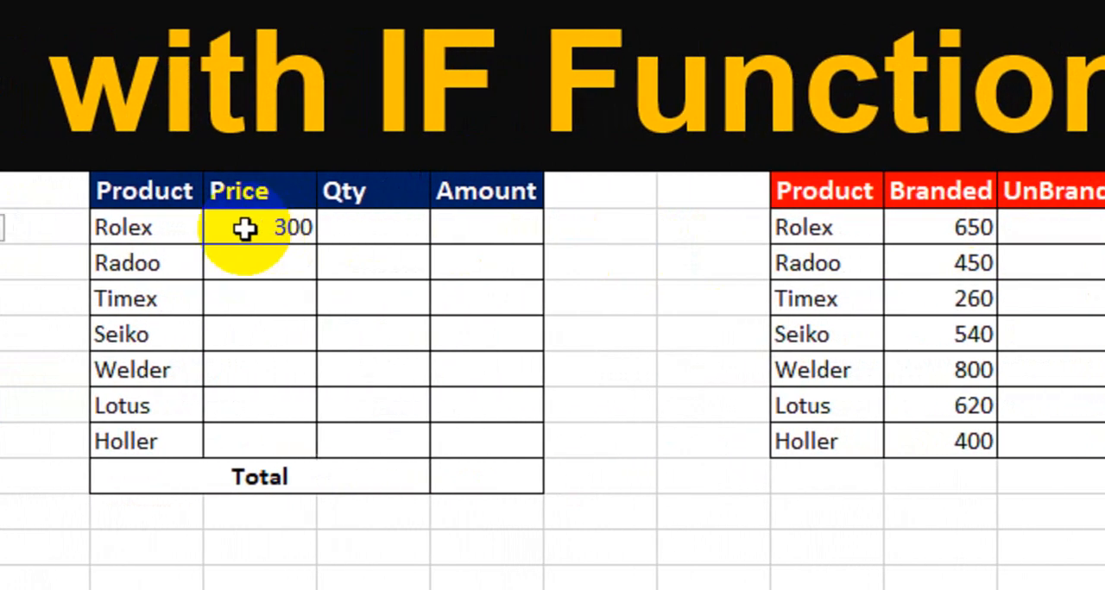
# Step: Fill the Rolex price formula down through Holler and set the product type in C6 to Branded
pyautogui.click(245, 227)
pyautogui.moveTo(316, 244); pyautogui.dragTo(316, 447)
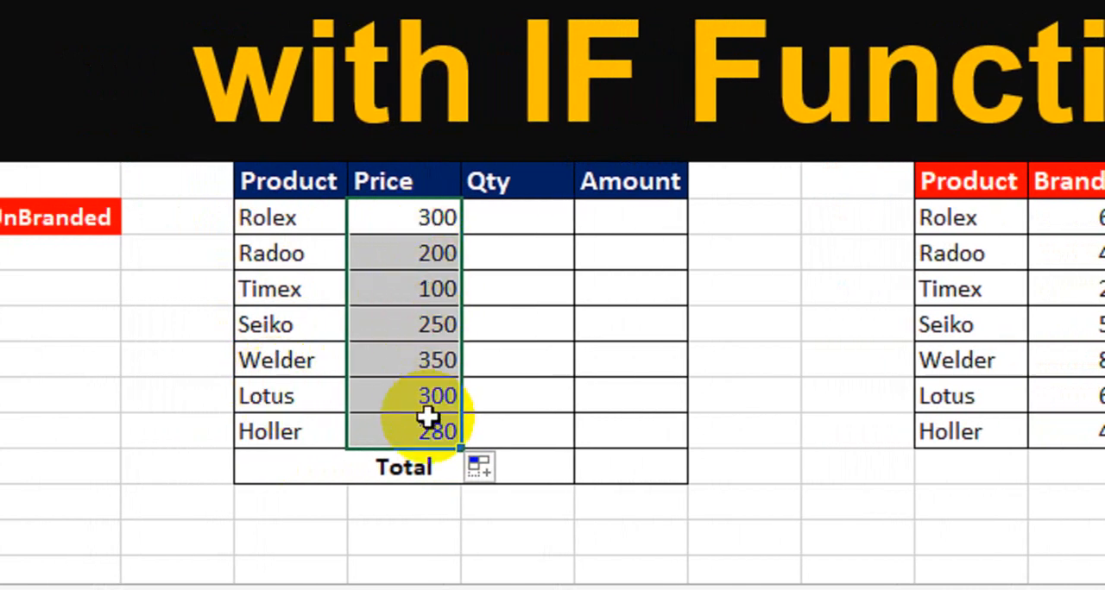
pyautogui.click(108, 216)
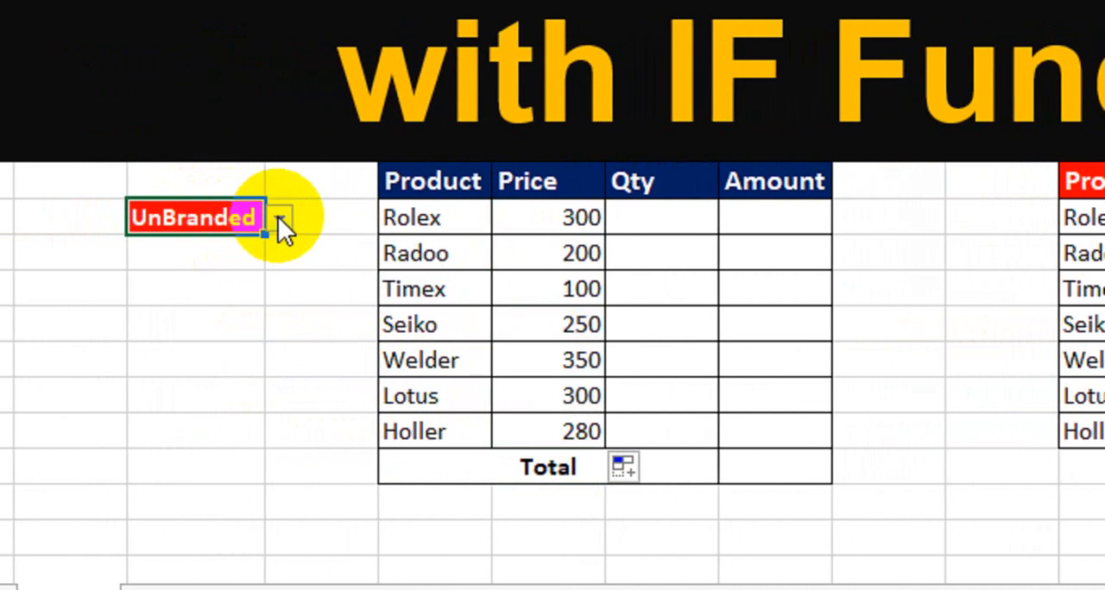
pyautogui.click(134, 218)
pyautogui.click(259, 248)
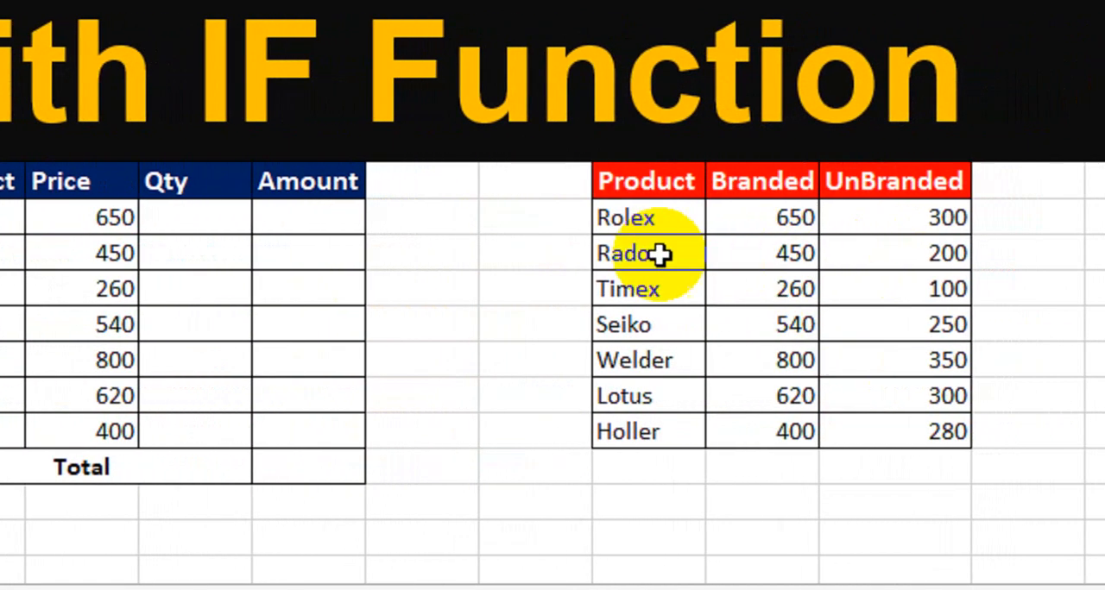
# Step: Enter the quantities 5, 6, 3, 2, 4, 8 and 7 for Rolex through Holler in the Qty column
pyautogui.click(183, 227)
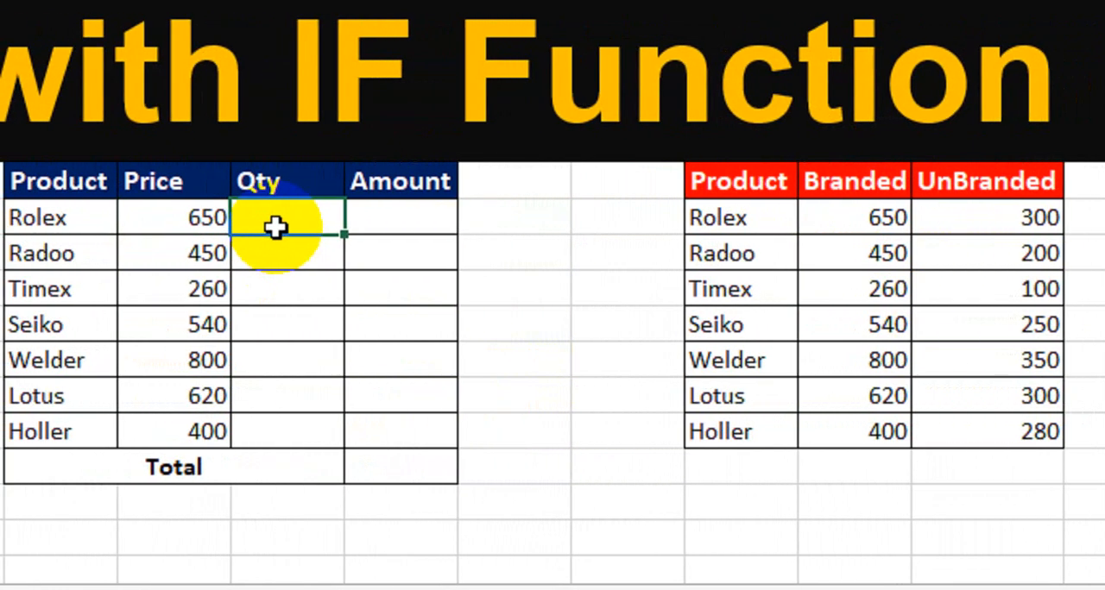
pyautogui.press('Return')
pyautogui.write('6')
pyautogui.press('Return')
pyautogui.write('3')
pyautogui.press('Return')
pyautogui.write('2')
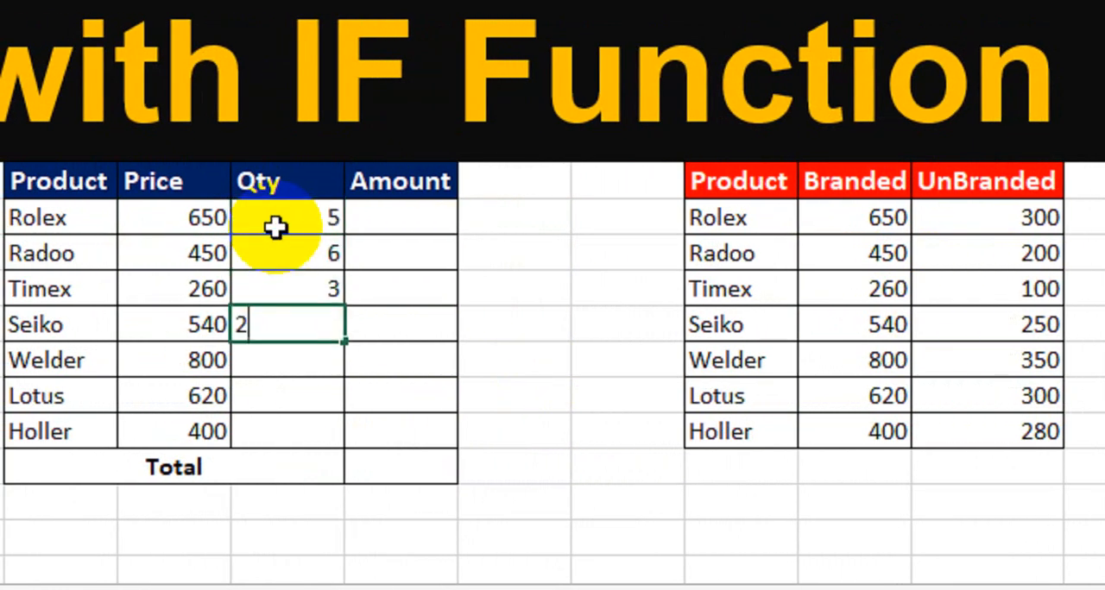
pyautogui.press('Return')
pyautogui.write('4')
pyautogui.press('Return')
pyautogui.write('8')
pyautogui.press('Return')
pyautogui.write('7')
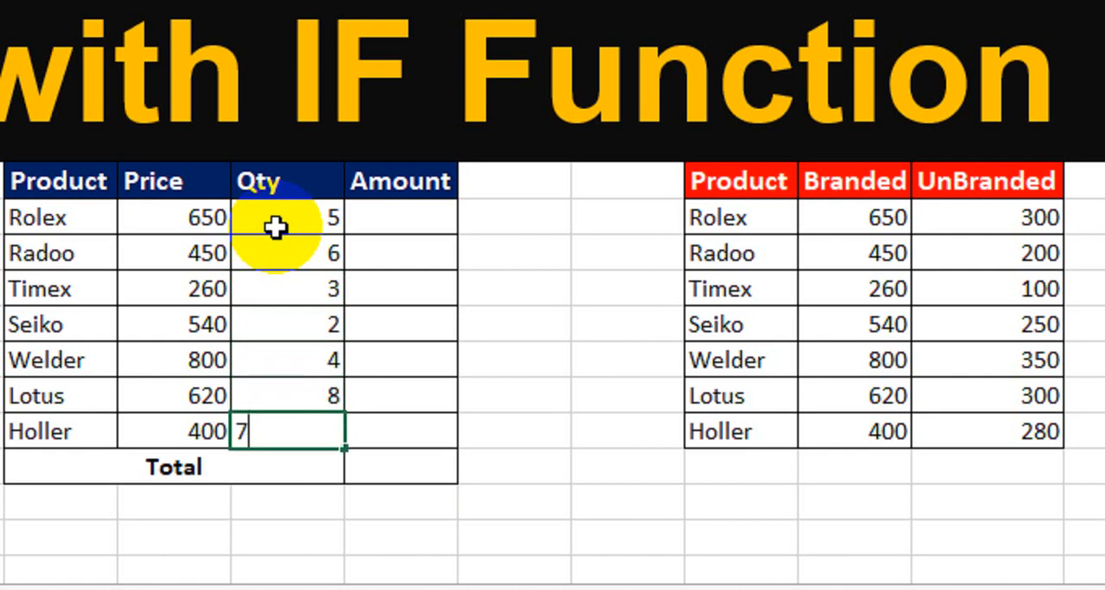
pyautogui.press('Return')
# Step: Calculate the Rolex amount with =F6*G6 and fill the formula down the Amount column through Holler
pyautogui.click(396, 222)
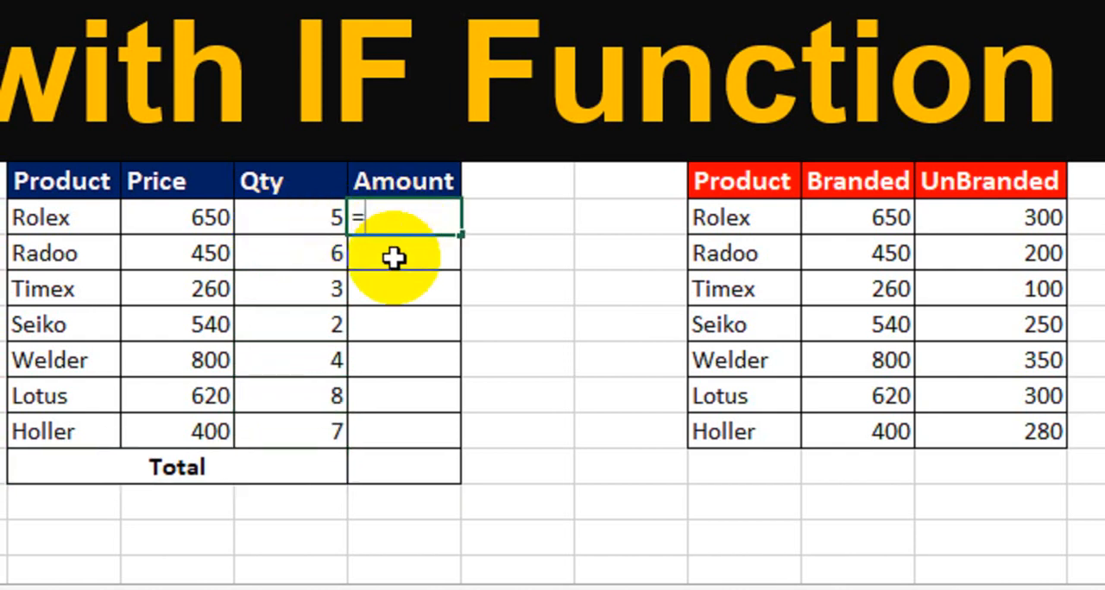
pyautogui.write('=')
pyautogui.click(182, 223)
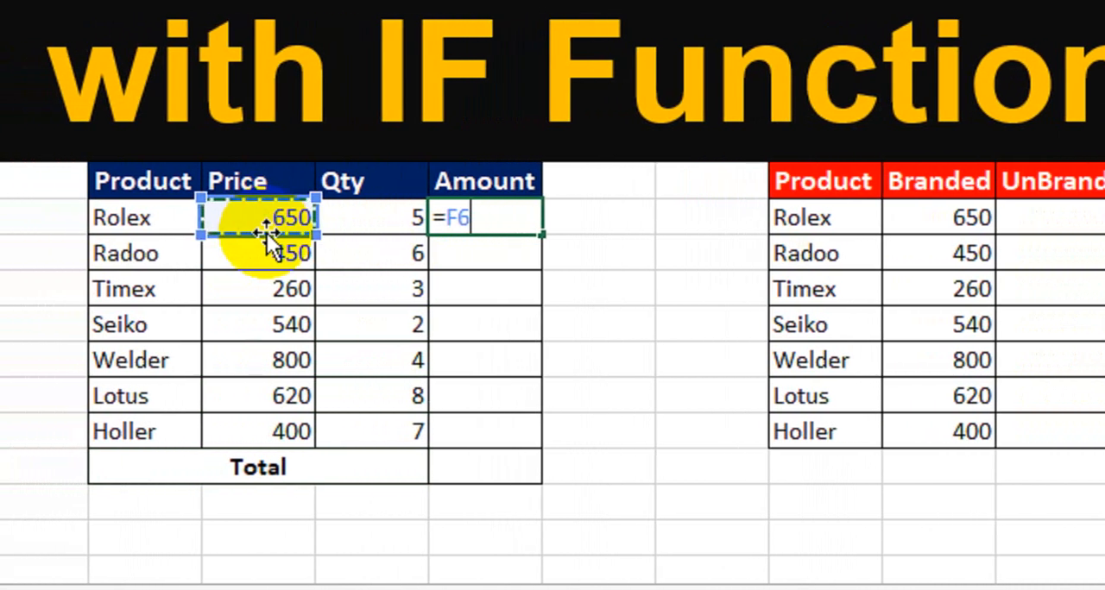
pyautogui.write('*')
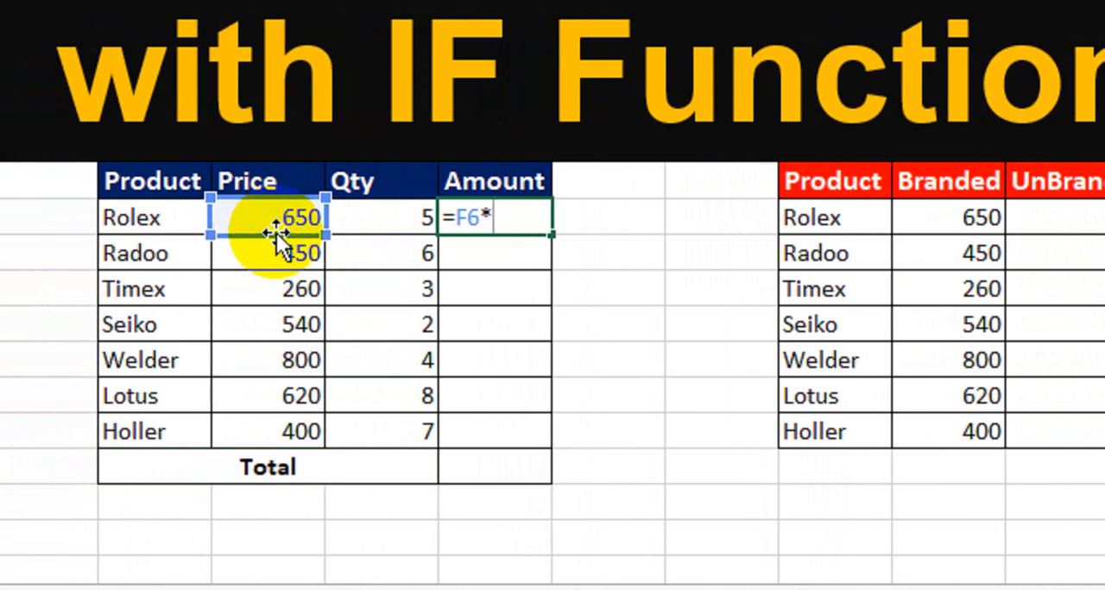
pyautogui.click(386, 217)
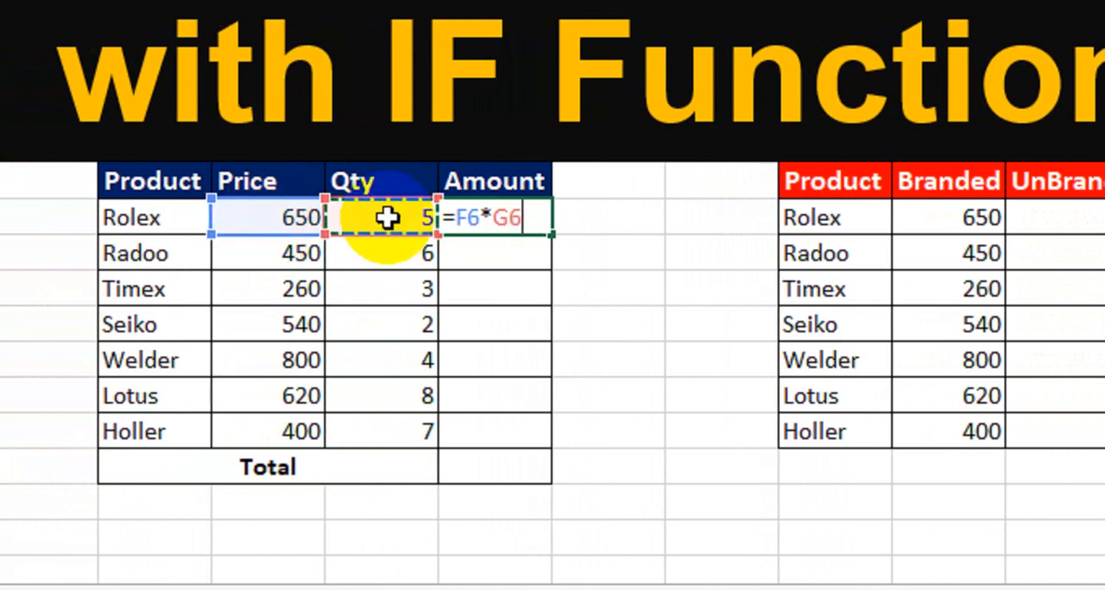
pyautogui.press('Return')
pyautogui.click(524, 218)
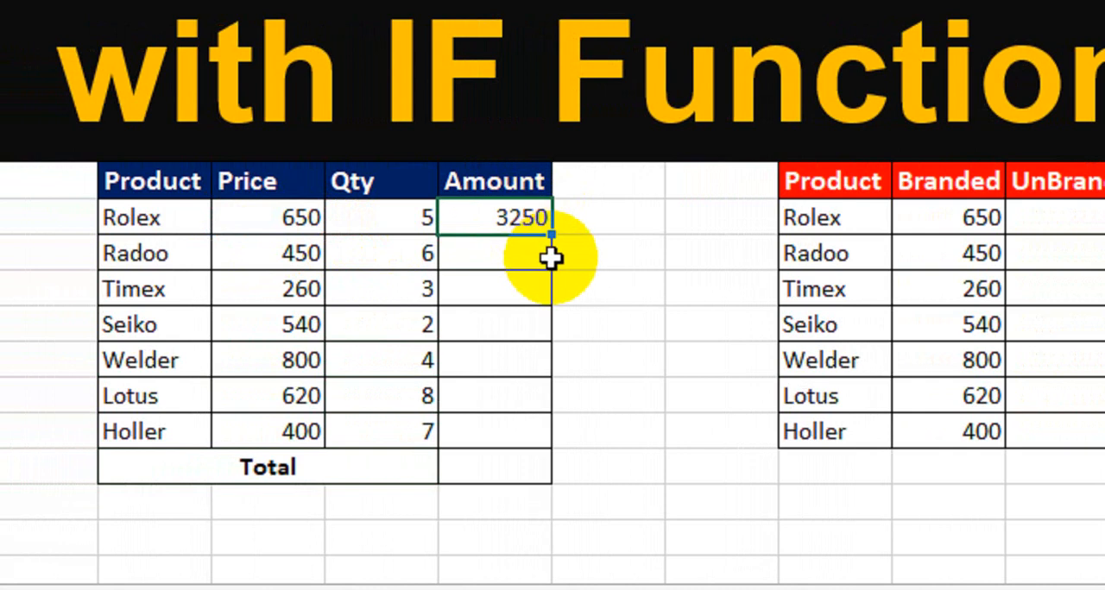
pyautogui.moveTo(551, 235); pyautogui.dragTo(518, 442)
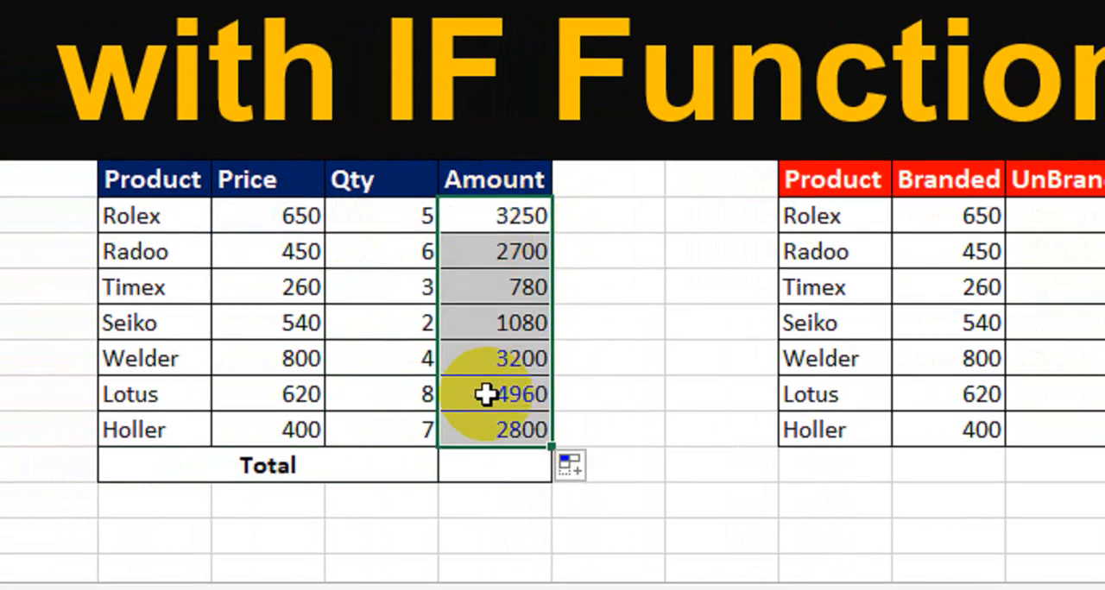
# Step: Total the amounts in the Total row with a SUM of H6:H12
pyautogui.click(462, 466)
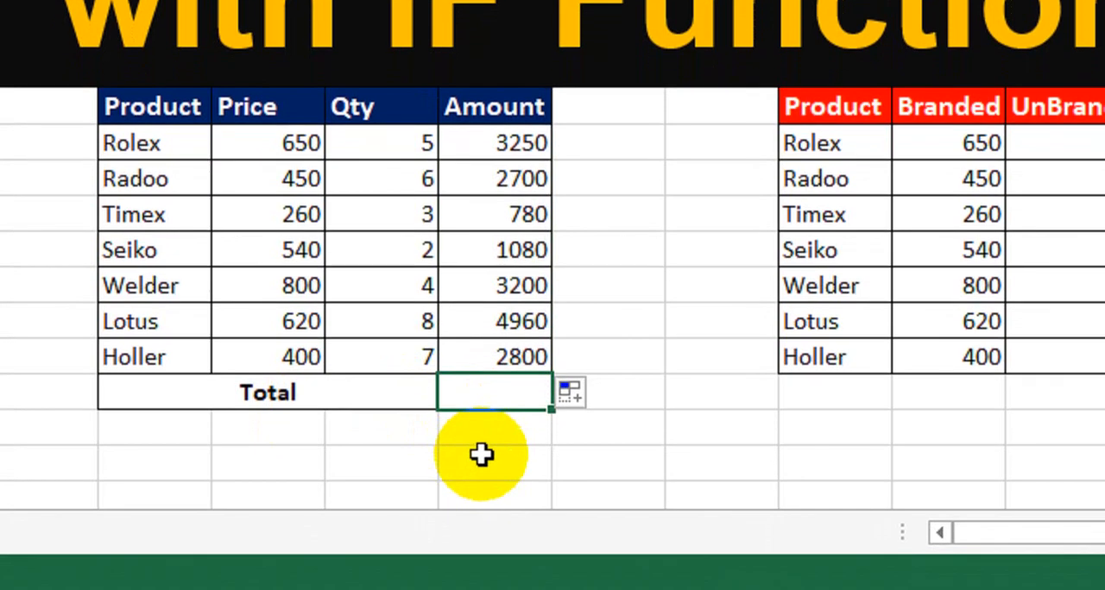
pyautogui.write('=sum')
pyautogui.press('Tab')
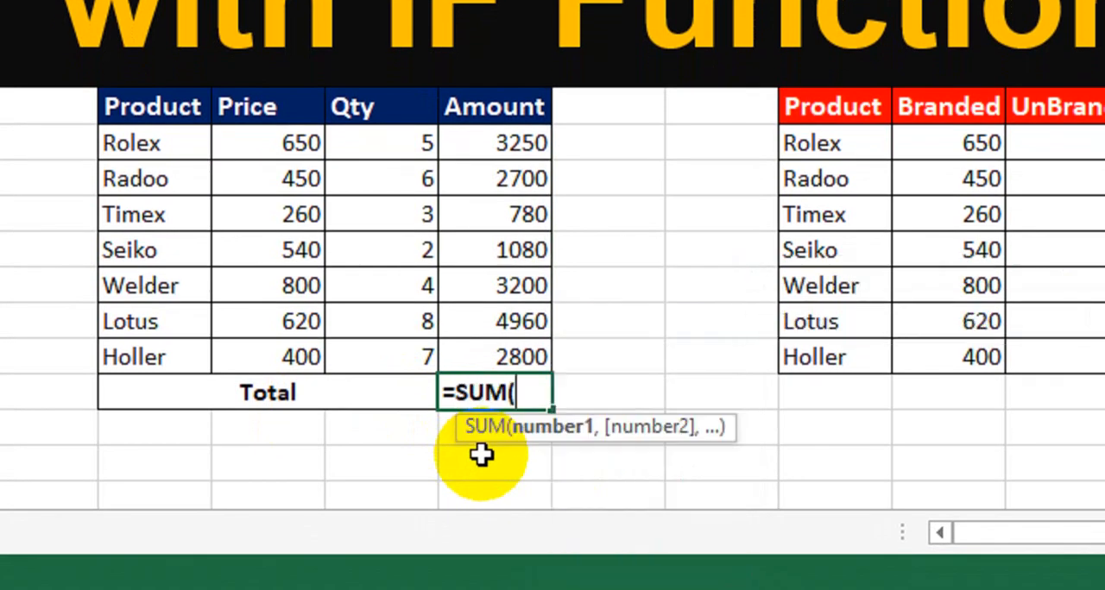
pyautogui.moveTo(487, 142); pyautogui.dragTo(462, 347)
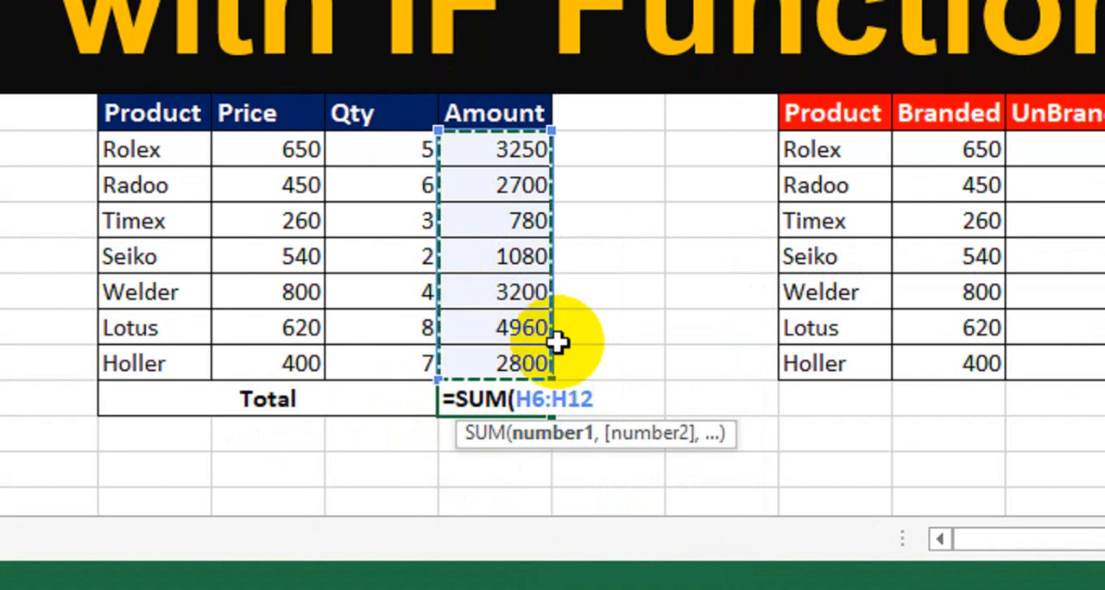
pyautogui.write(')')
pyautogui.press('Return')
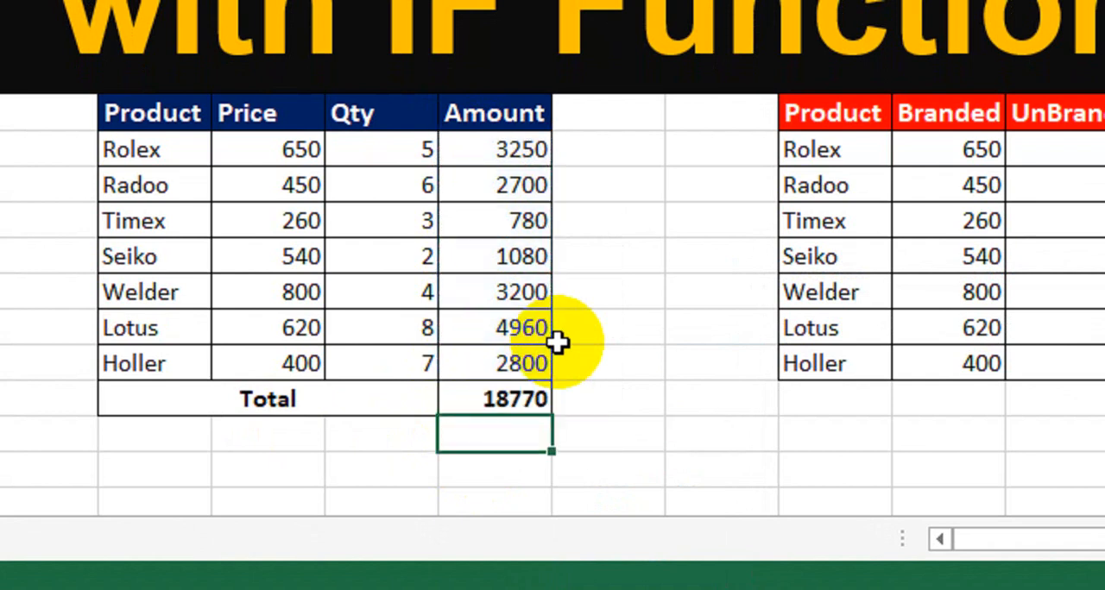
pyautogui.click(510, 148)
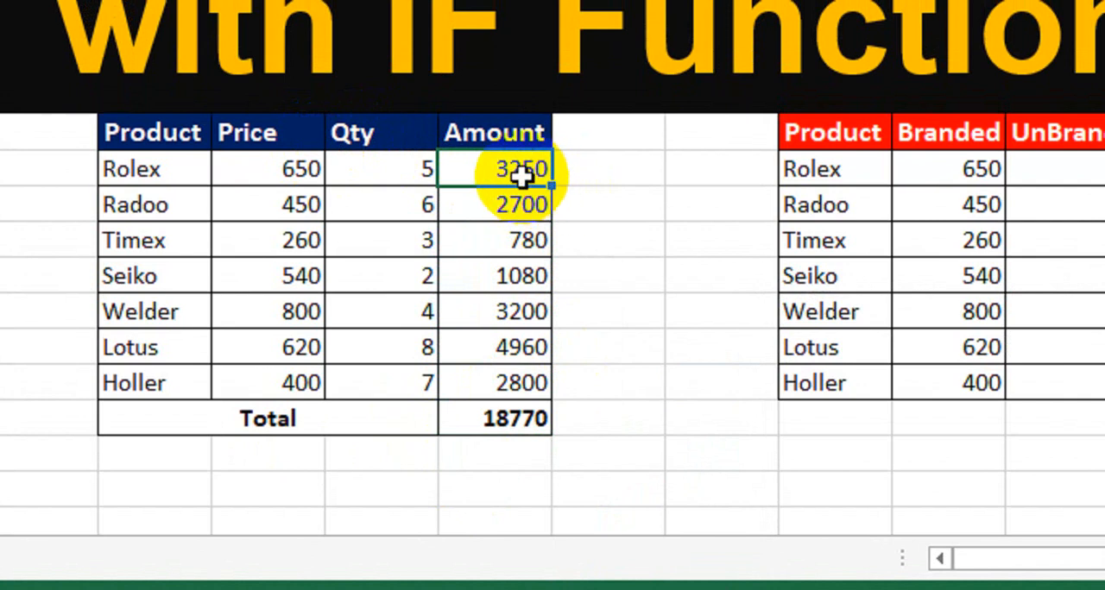
pyautogui.click(500, 420)
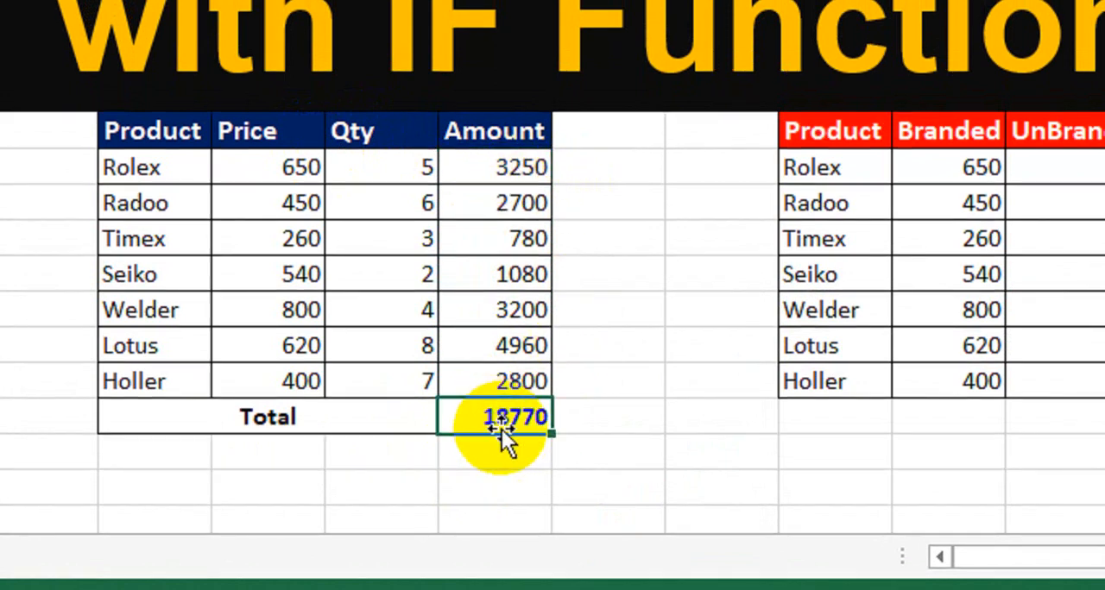
# Step: Test the price lookup by switching the product type in C6 to UnBranded and back to Branded
pyautogui.click(129, 168)
pyautogui.click(268, 168)
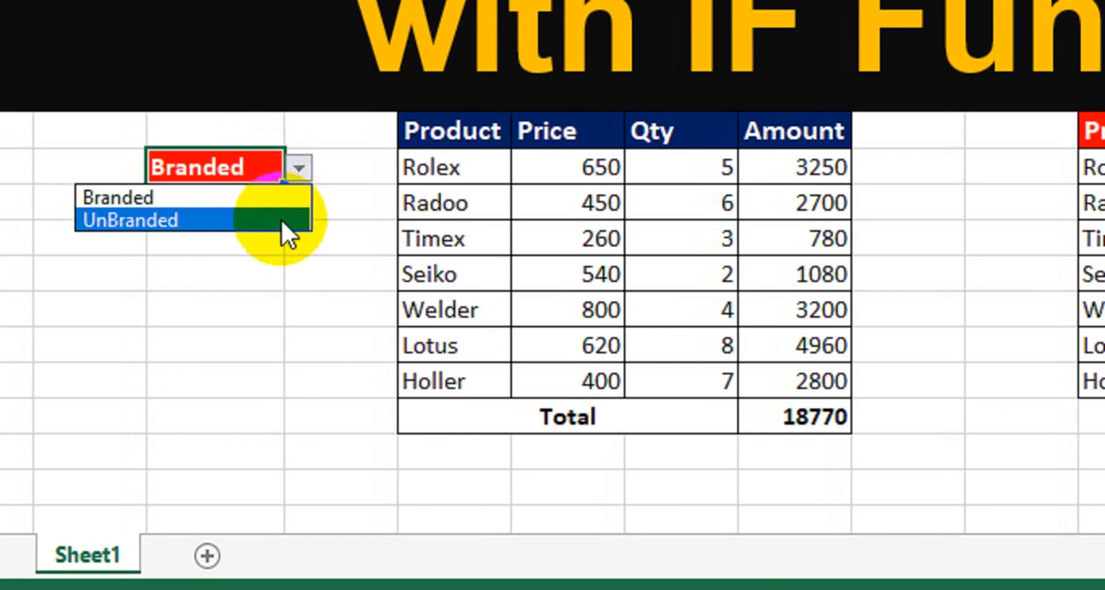
pyautogui.click(257, 220)
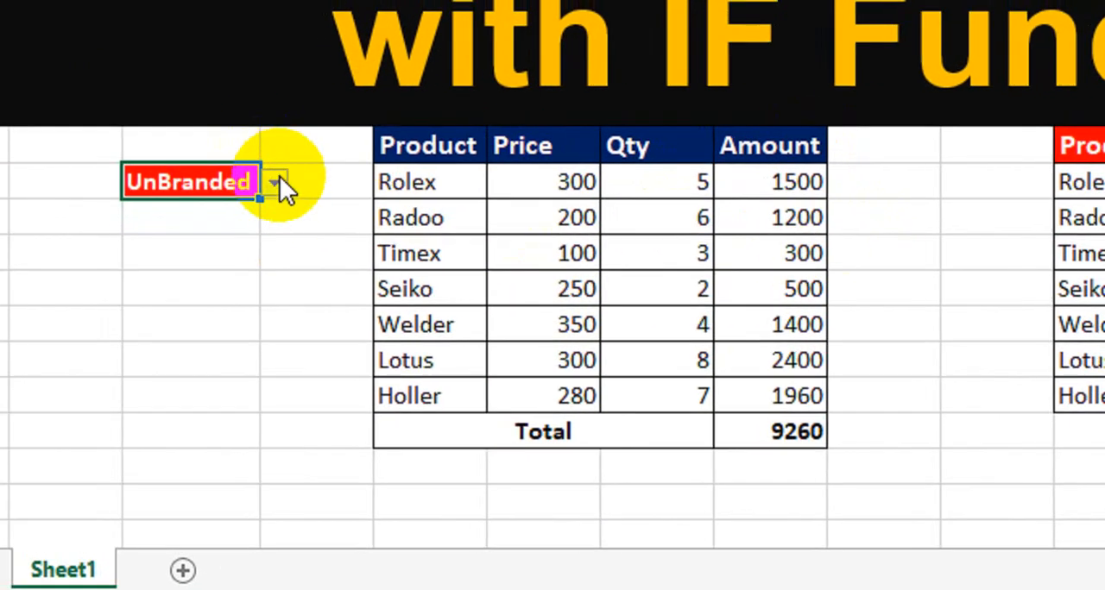
pyautogui.click(276, 181)
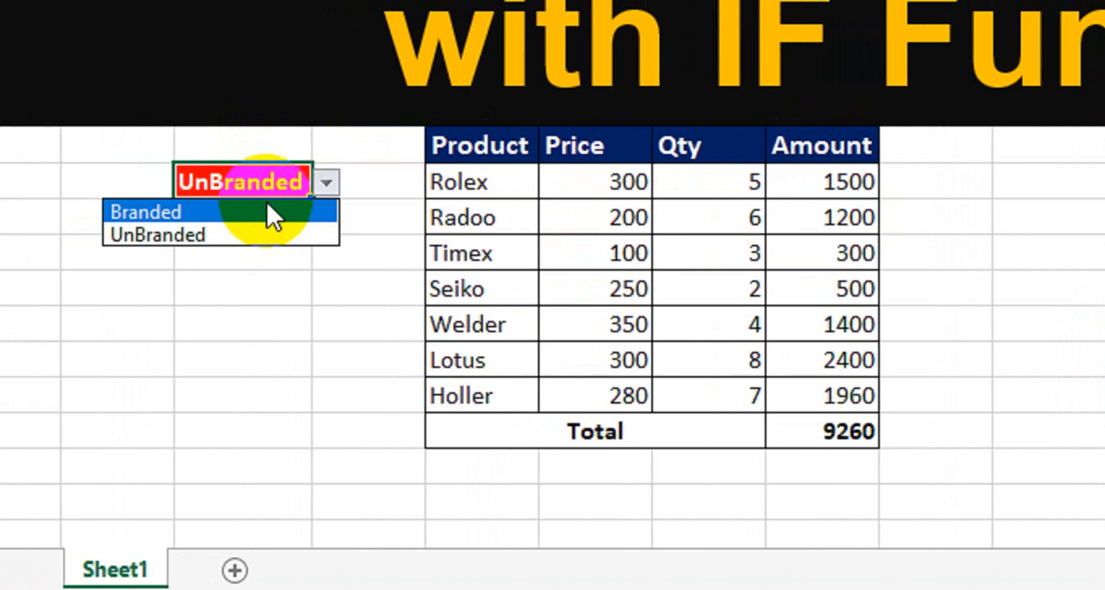
pyautogui.click(267, 207)
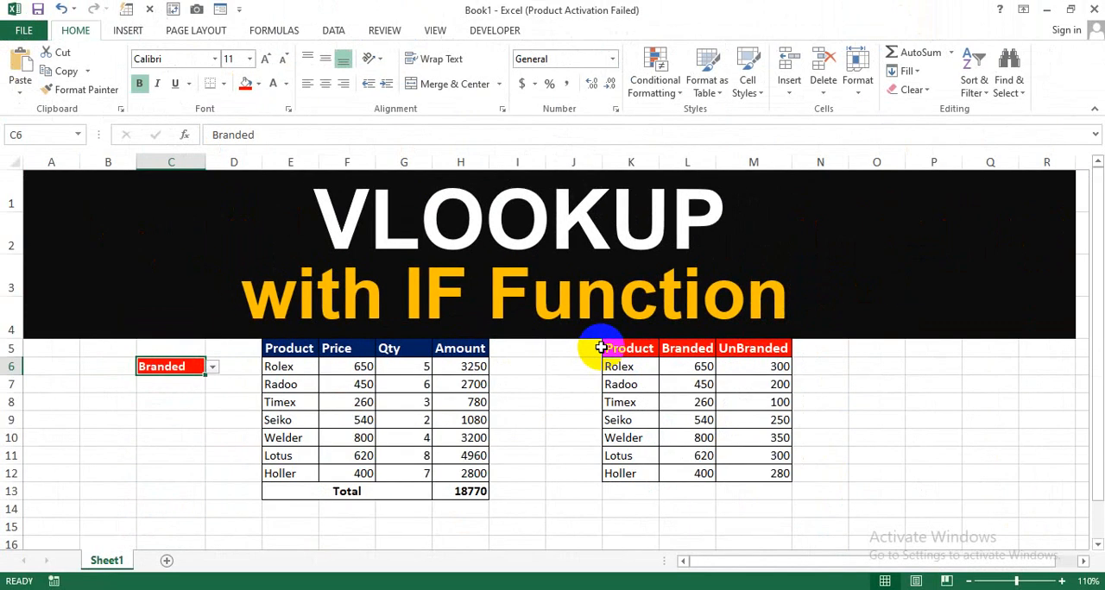
pyautogui.click(583, 414)
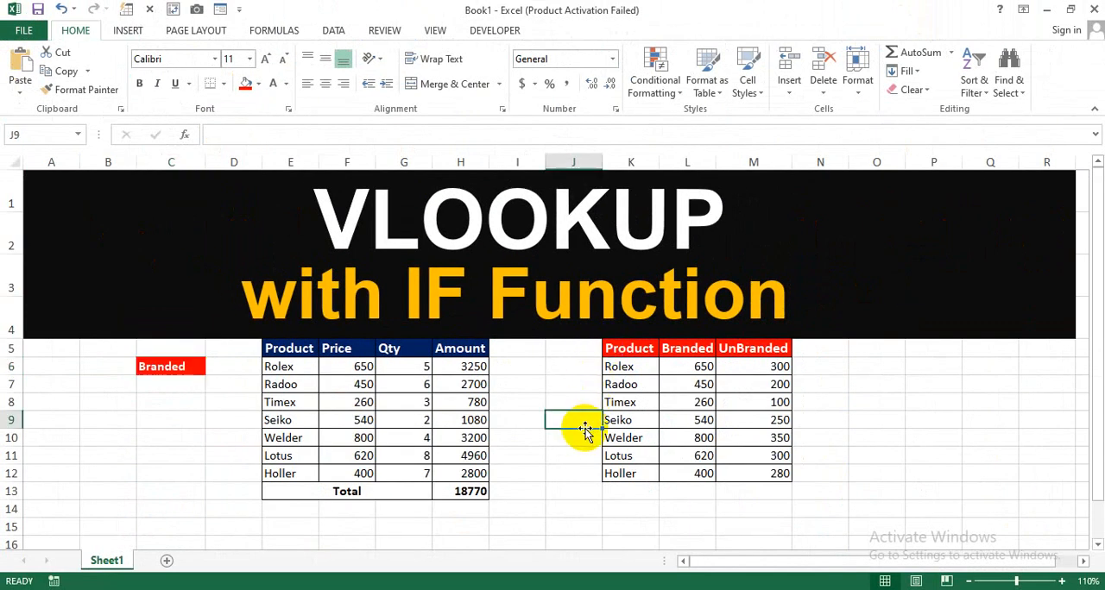